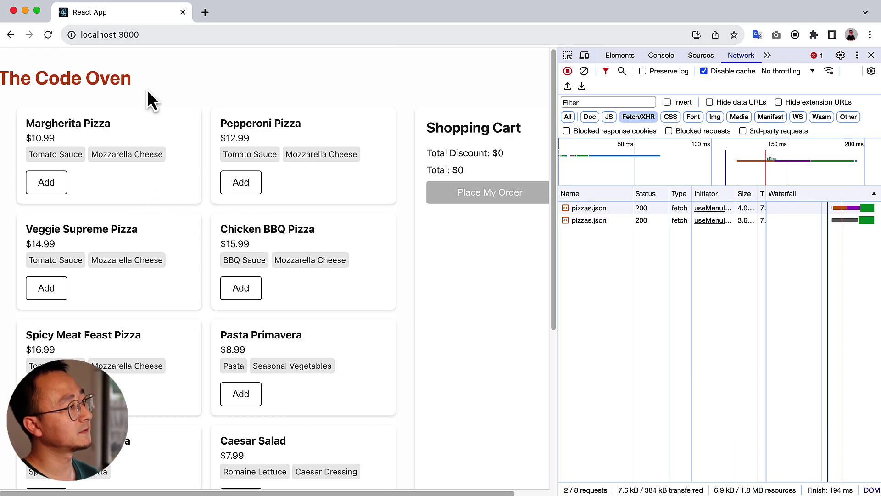
Inspect the second pizzas.json request's headers and response body after reloading the page.
left_click(591, 221)
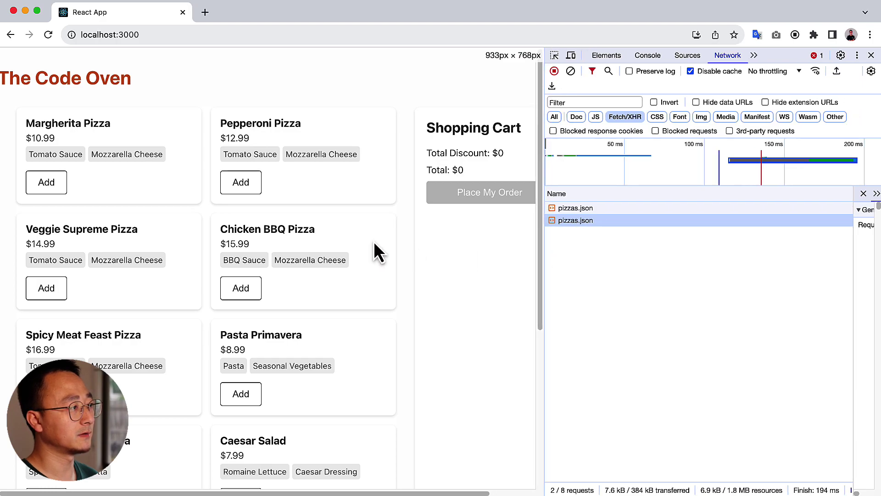
left_click_drag(557, 248, 114, 249)
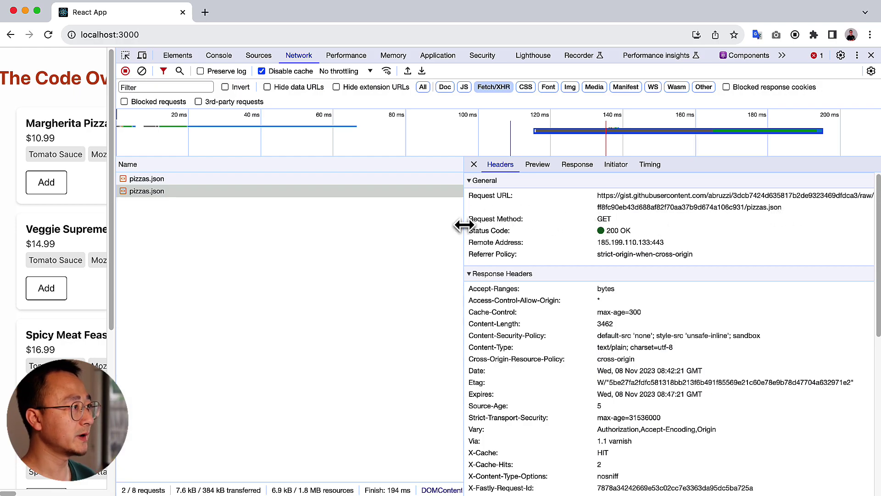
left_click_drag(464, 225, 453, 230)
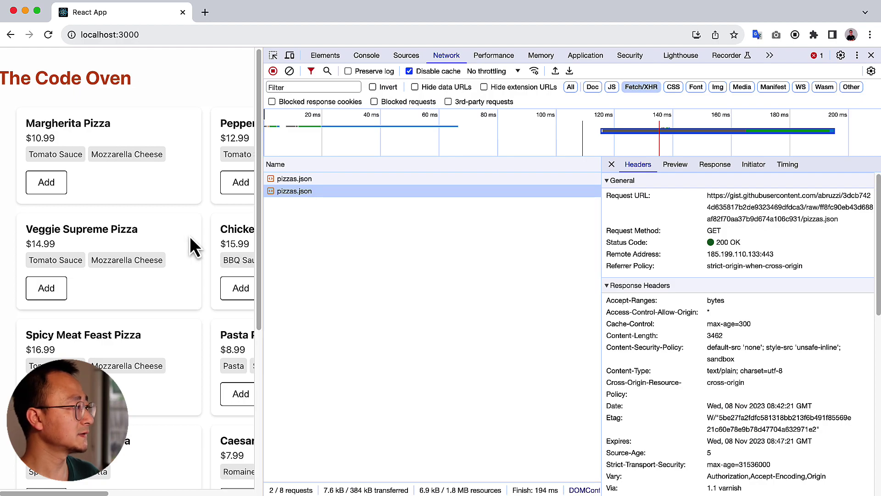
key("super+r")
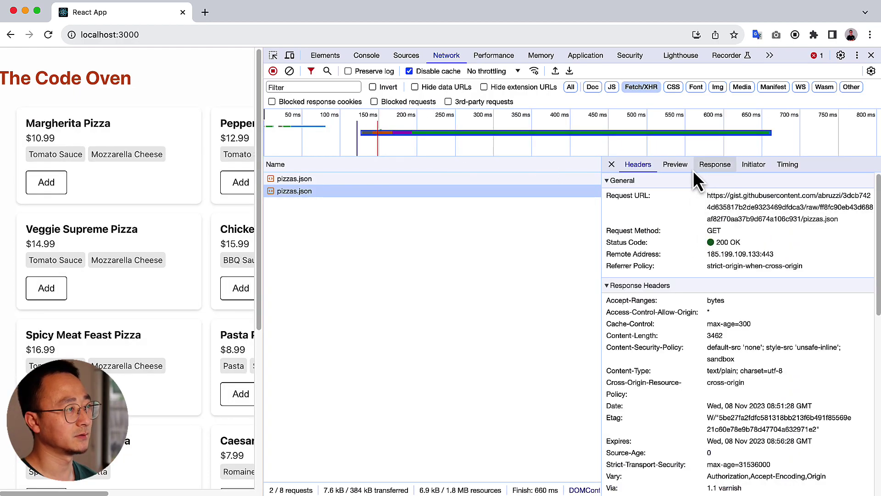
left_click(709, 165)
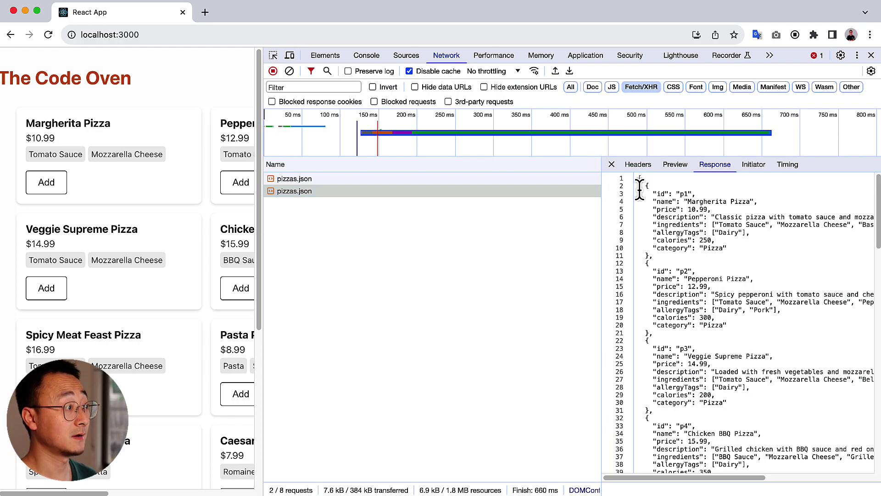
left_click_drag(640, 186, 653, 256)
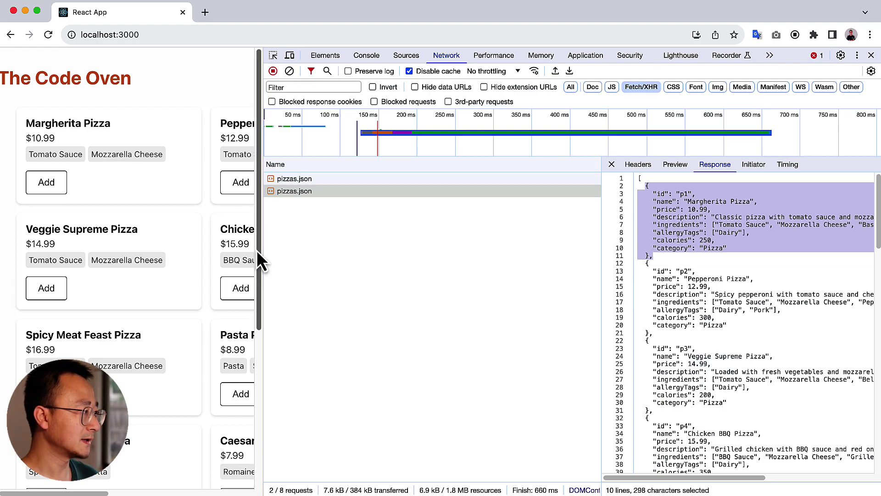
left_click_drag(265, 260, 558, 257)
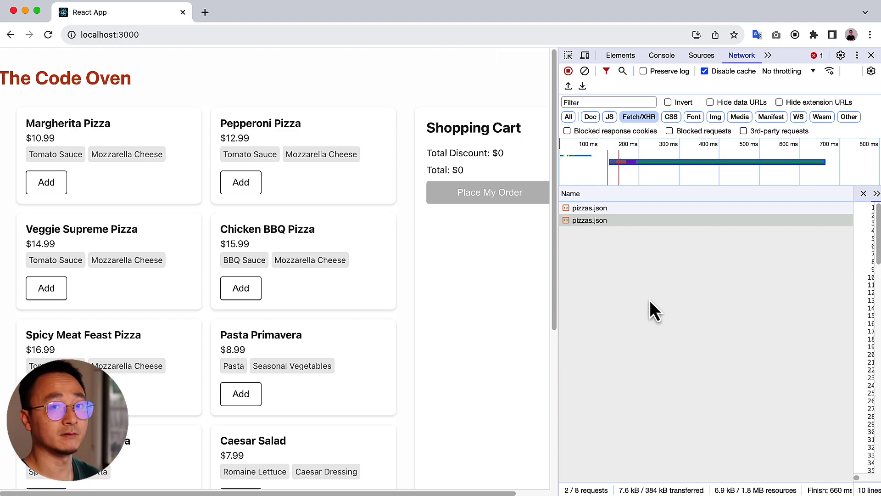
key("Escape")
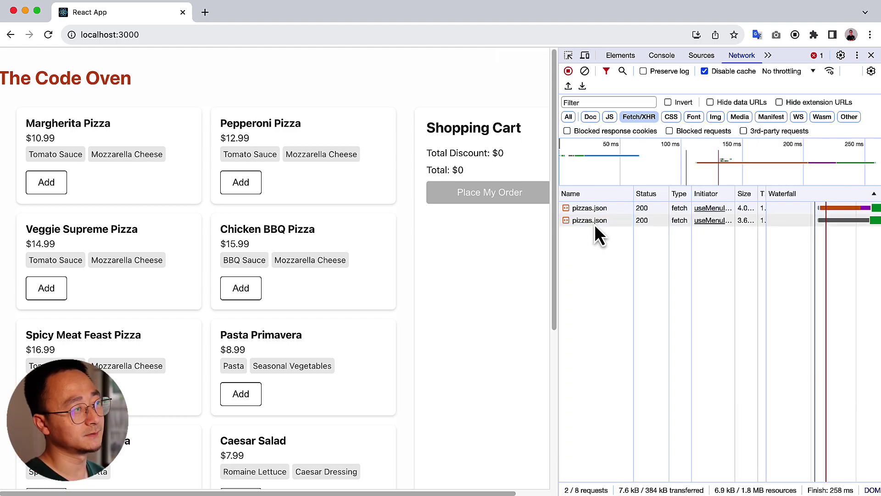
Choose Override content on the second pizzas.json request.
right_click(594, 223)
left_click(594, 223)
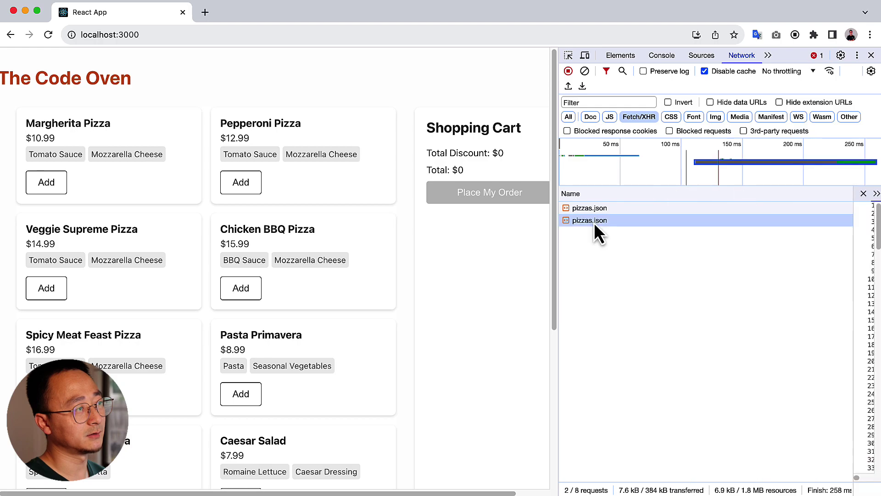
right_click(589, 223)
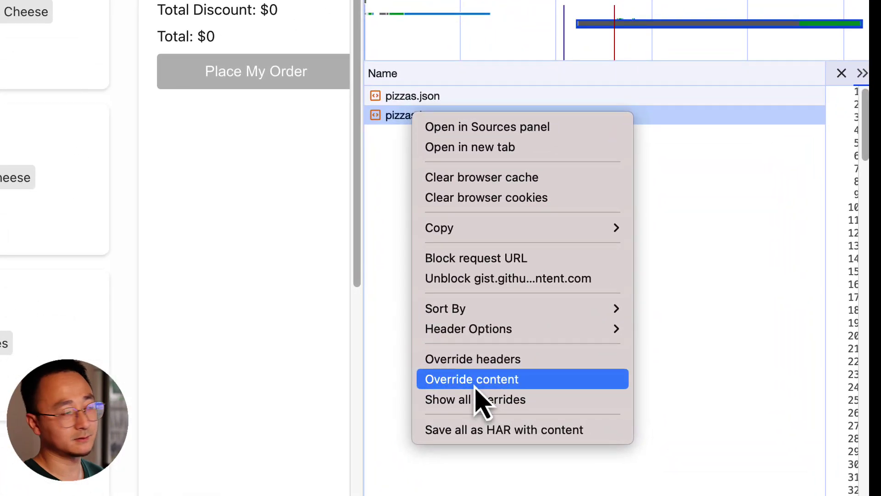
left_click(475, 384)
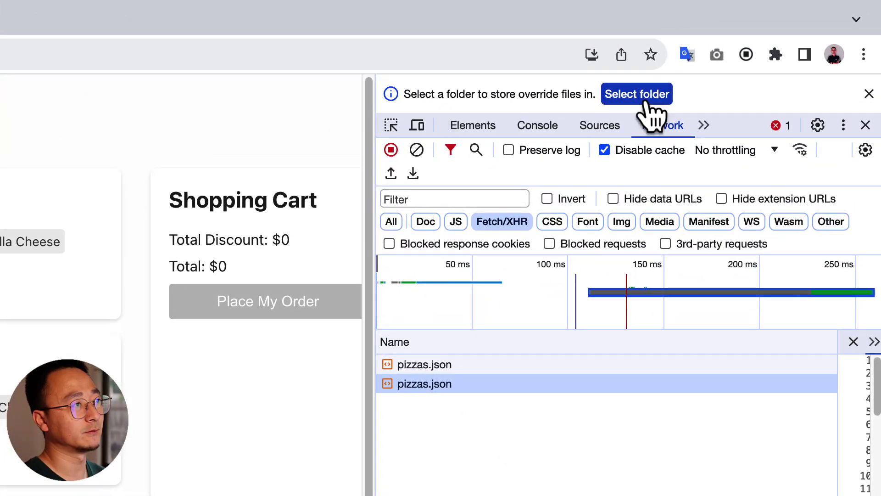
Store override files in a new 'stubs' folder created inside icodeit.
left_click(647, 104)
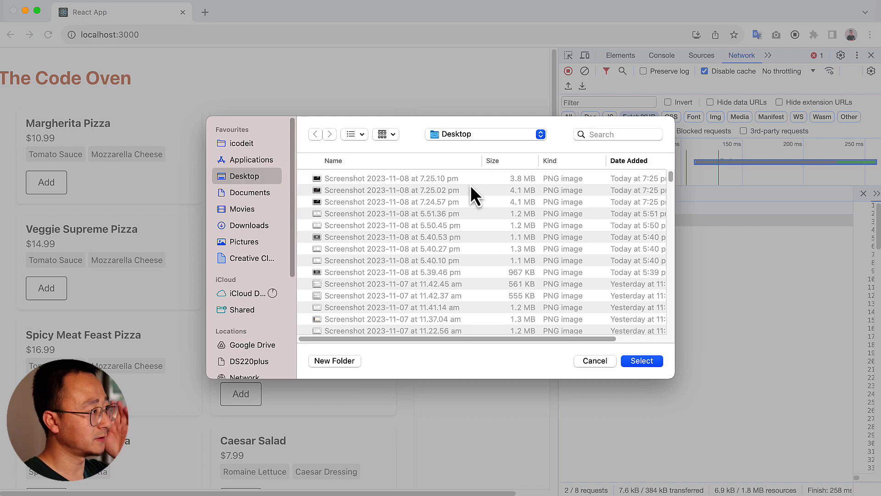
left_click(237, 145)
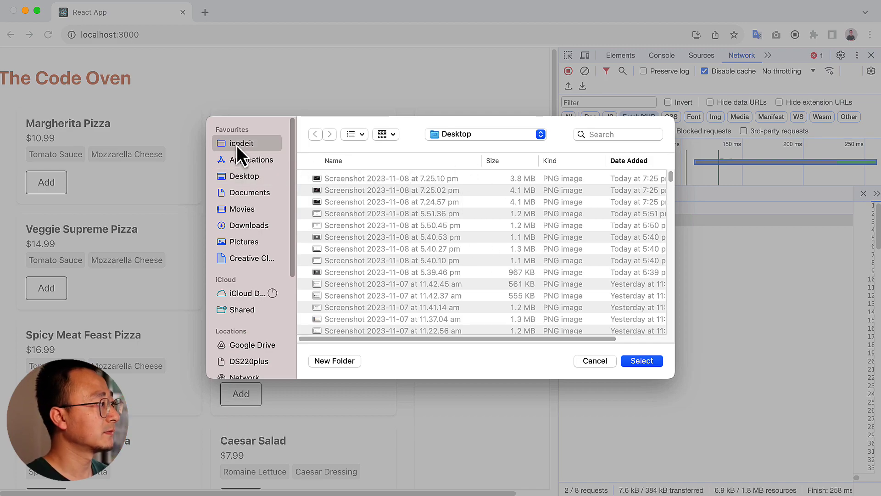
left_click(325, 362)
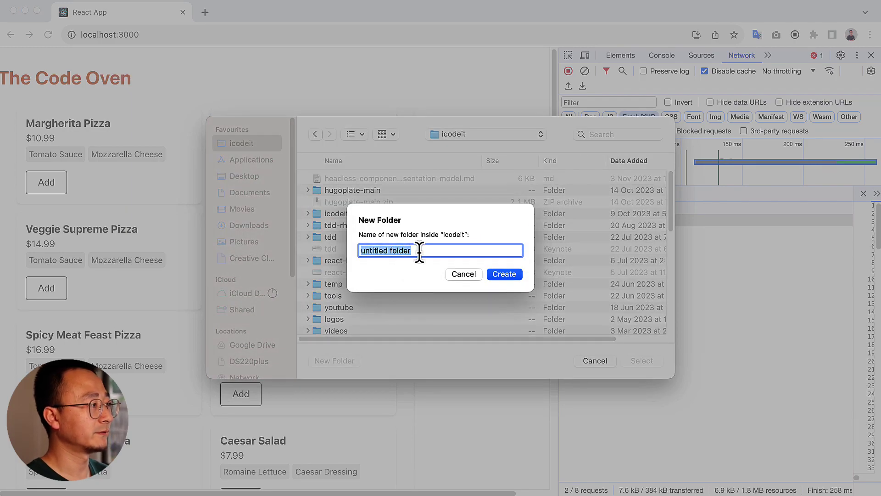
type("stubs")
key("Return")
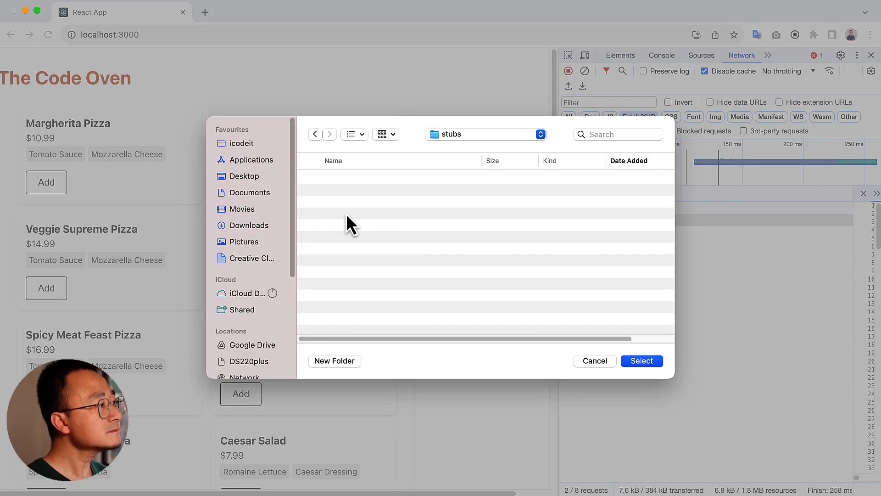
left_click(653, 362)
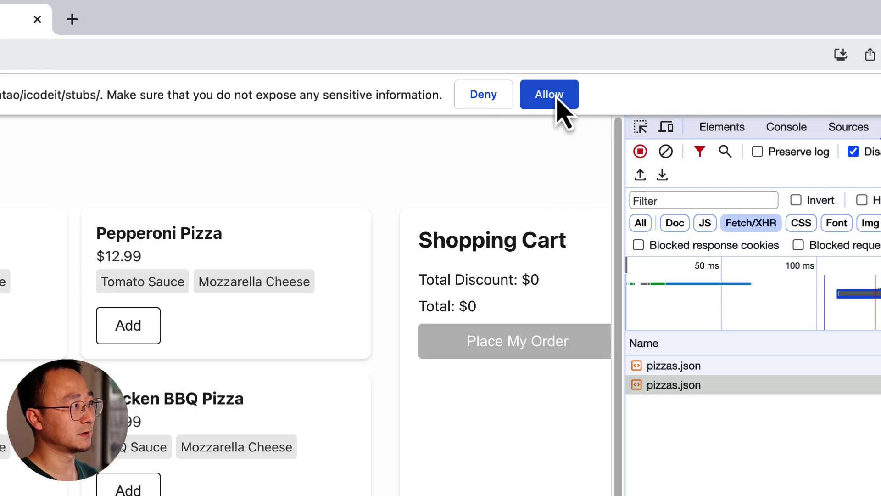
Allow DevTools access to the stubs folder and open the pizzas.json override file.
left_click(554, 98)
mouse_move(556, 207)
left_mouse_down()
mouse_move(586, 212)
mouse_move(148, 275)
left_mouse_up()
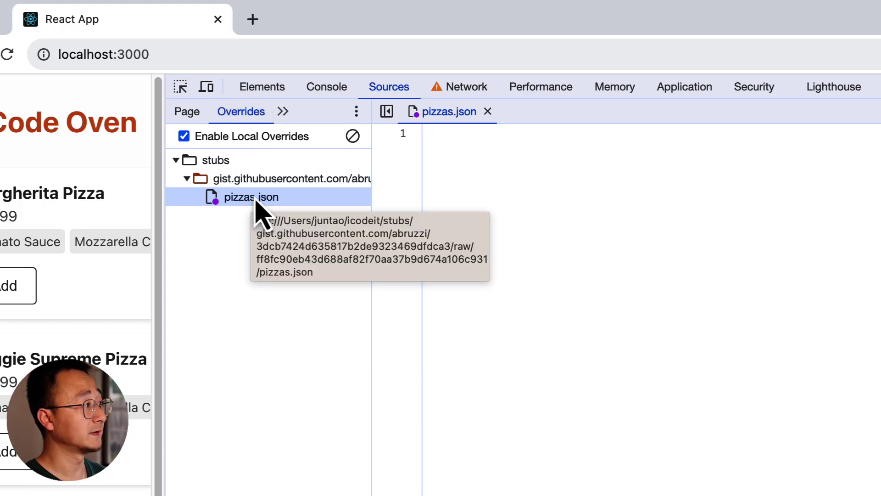
left_click(260, 199)
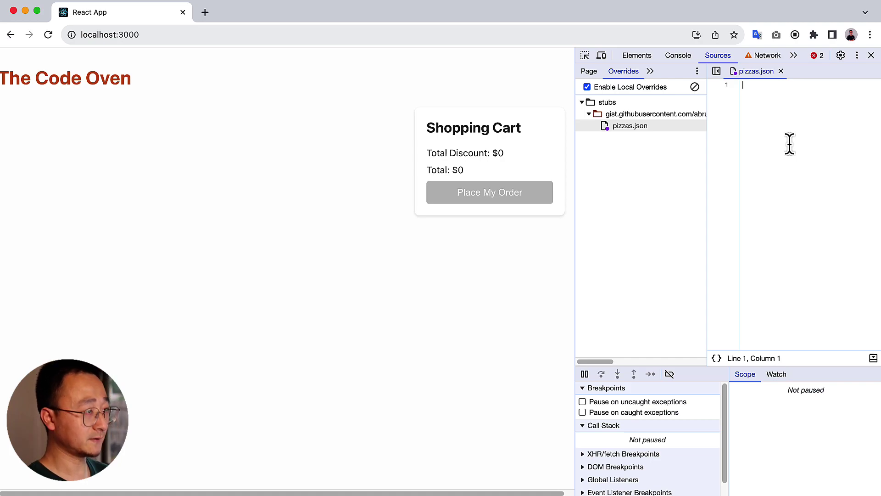
type("[]")
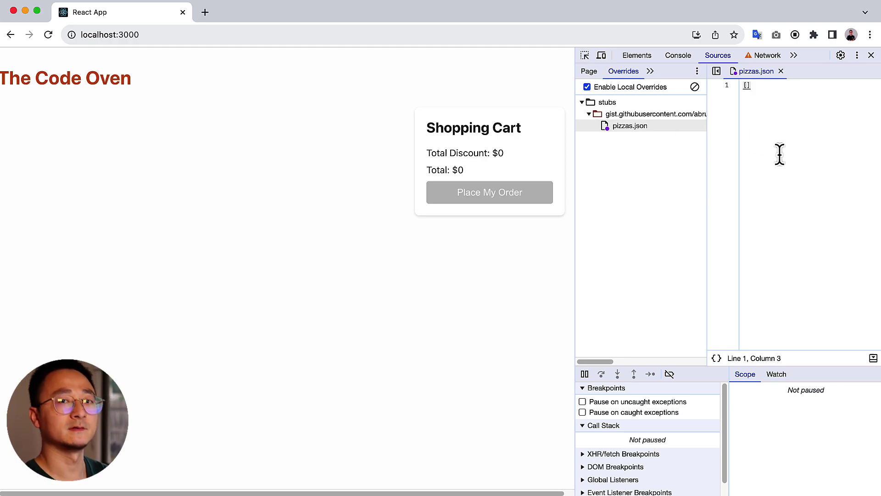
Disable local overrides, reload, and select the full original pizzas.json response.
left_click(587, 88)
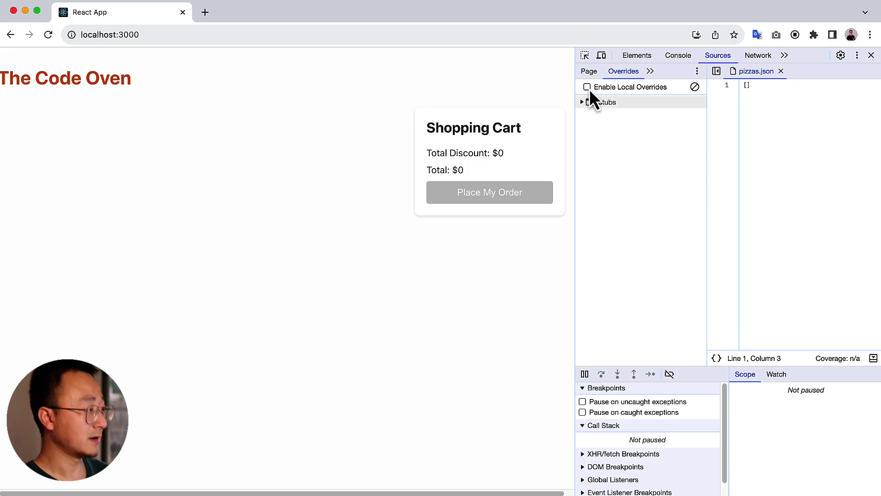
key("super+r")
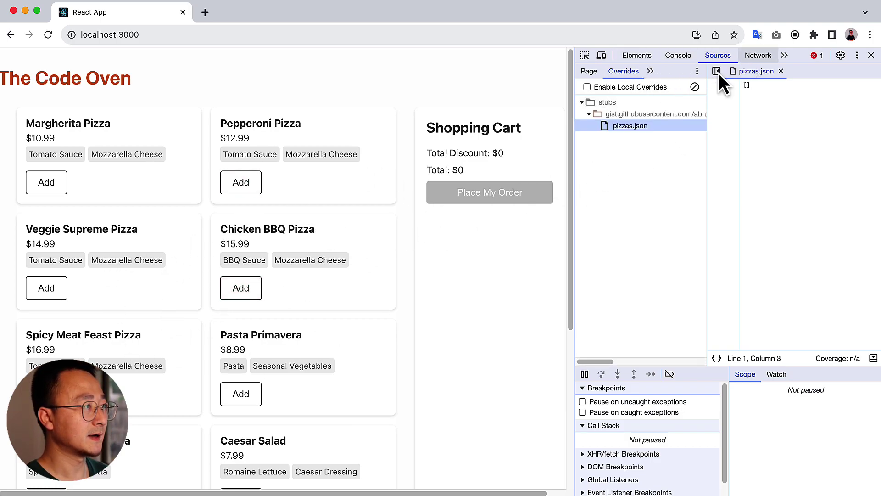
left_click_drag(570, 198, 357, 186)
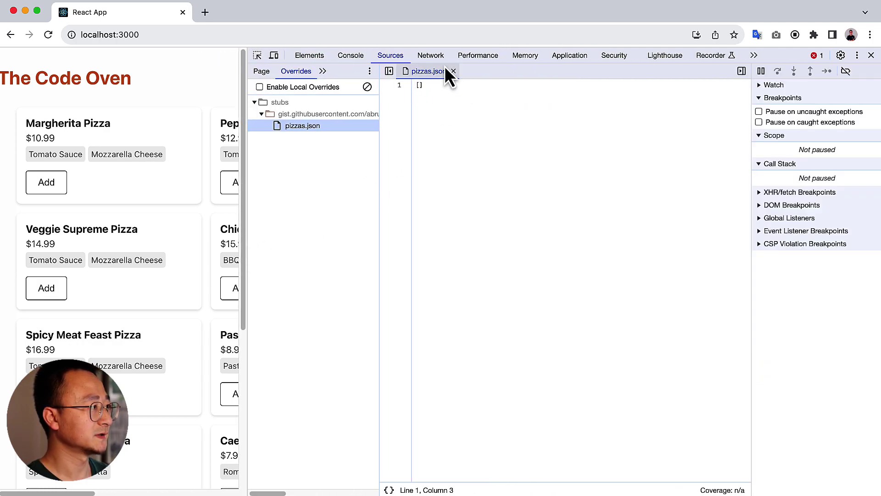
left_click(430, 59)
left_click(320, 191)
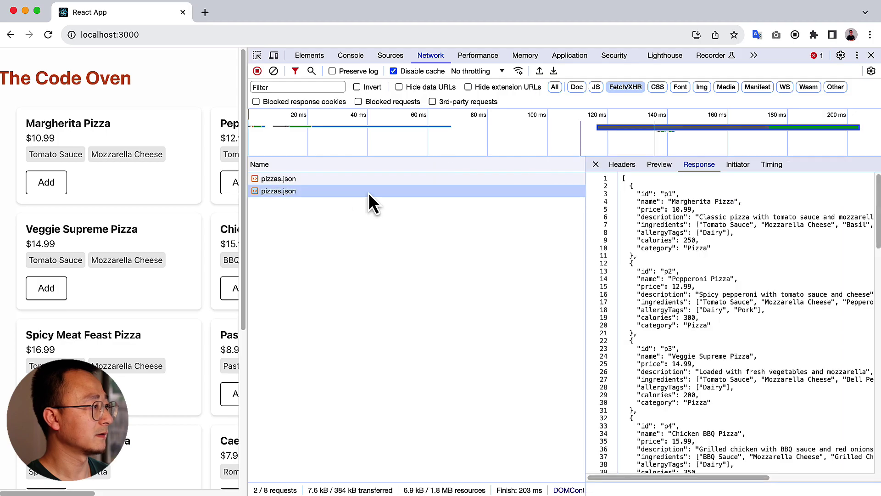
left_click(684, 206)
key("super+a")
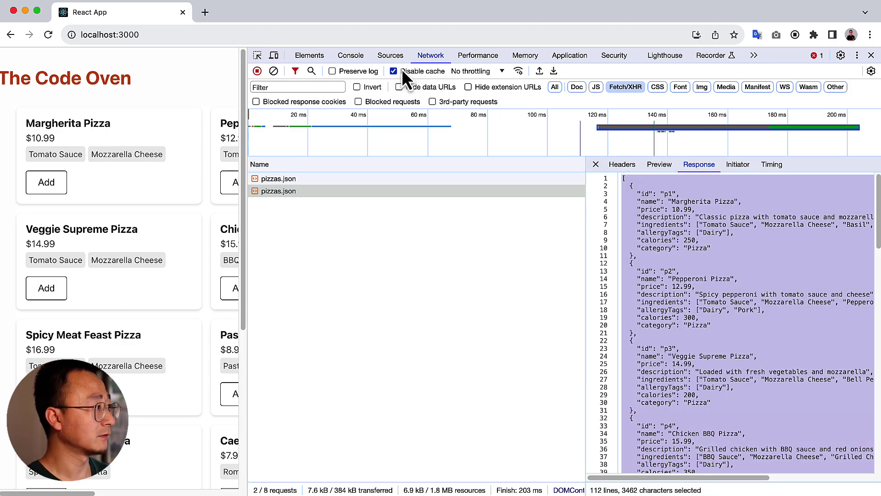
Replace the override file's empty array with the copied pizza list and save.
left_click(390, 55)
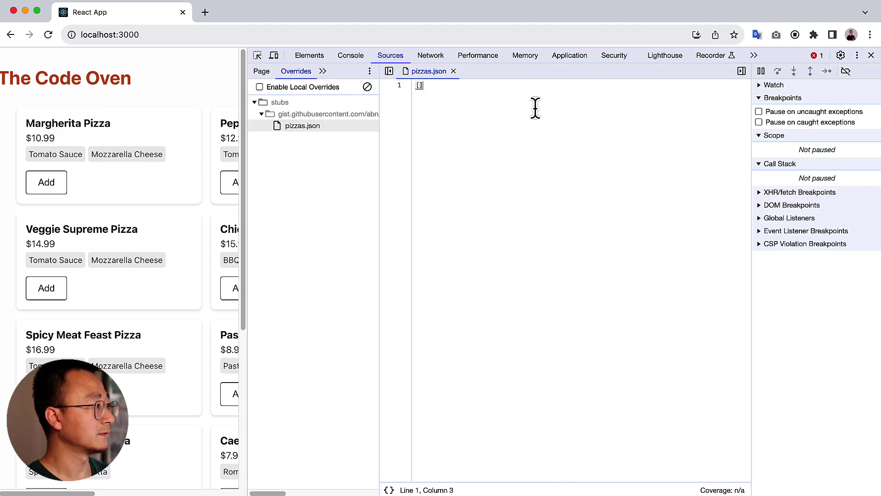
key("super+a")
key("super+v")
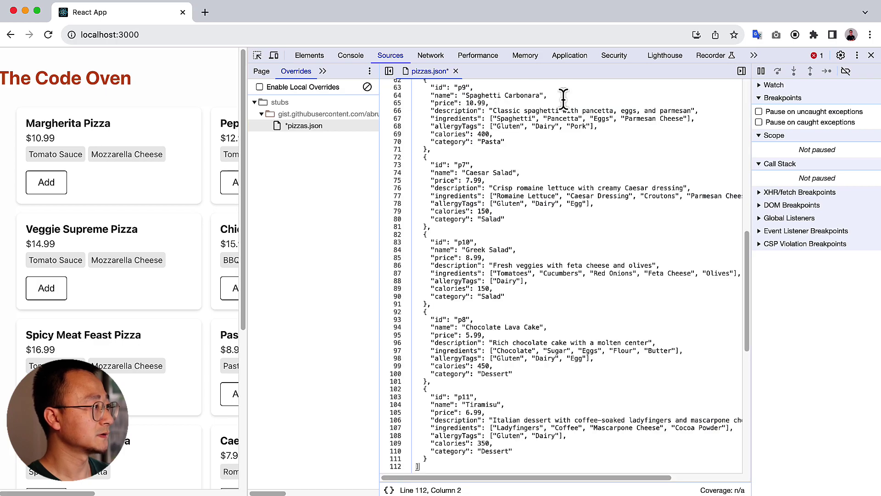
key("super+s")
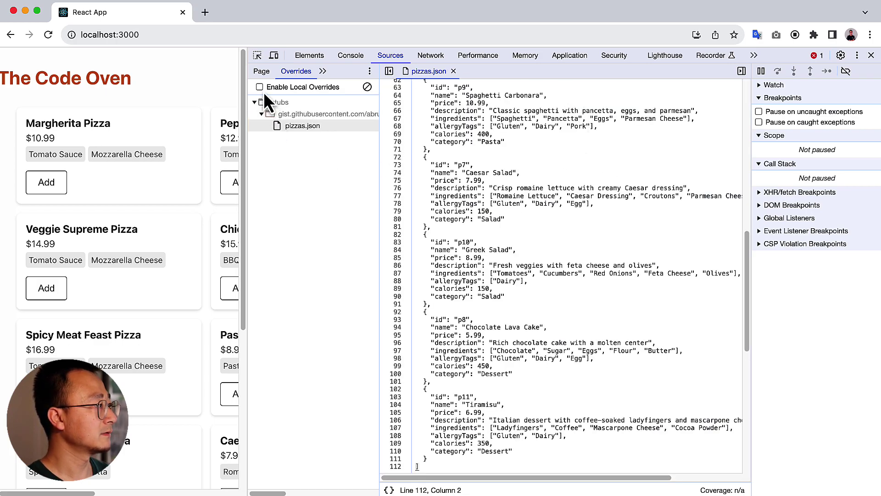
Enable local overrides, paste the pizza list into the override, save, and reload.
left_click(262, 90)
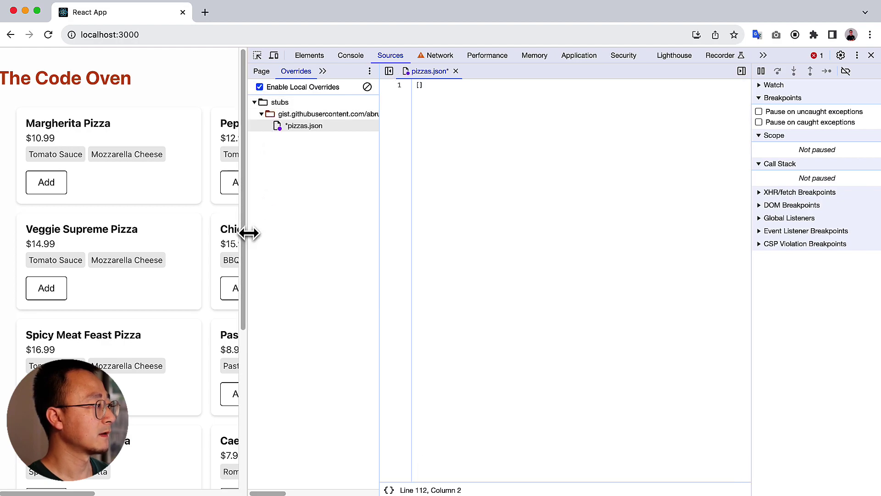
left_click_drag(245, 234, 500, 238)
left_click(653, 85)
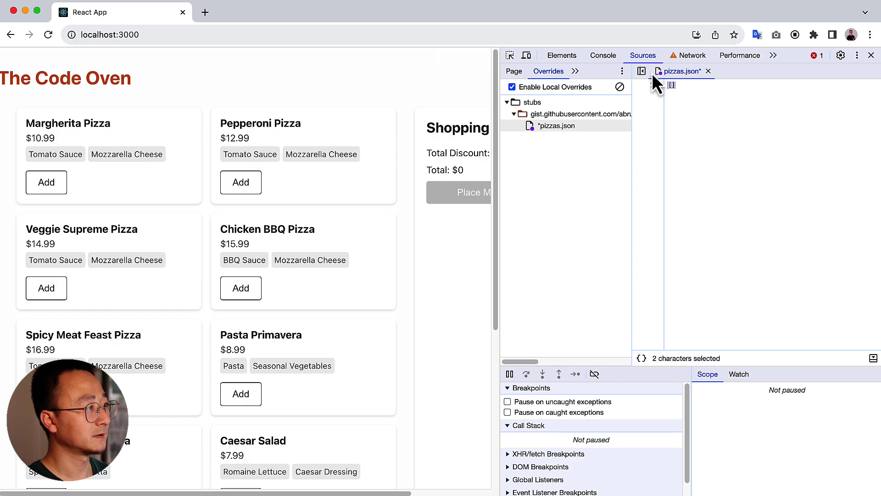
key("ctrl+v")
key("super+s")
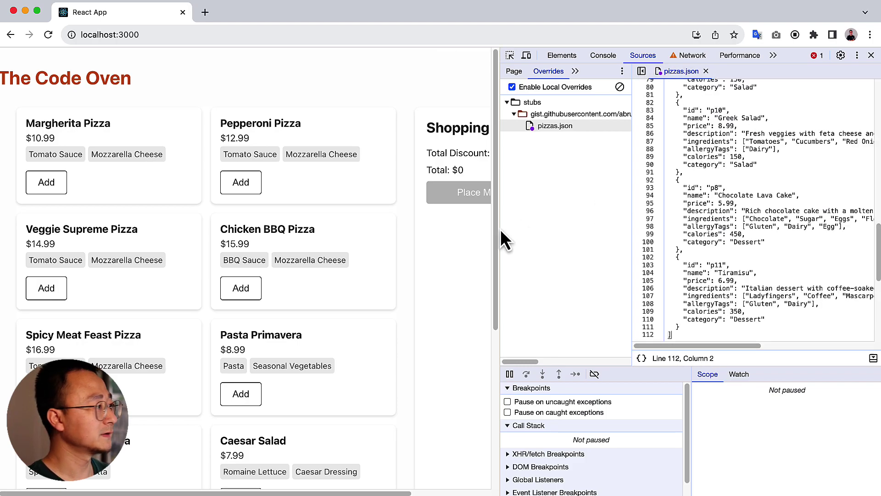
key("super+r")
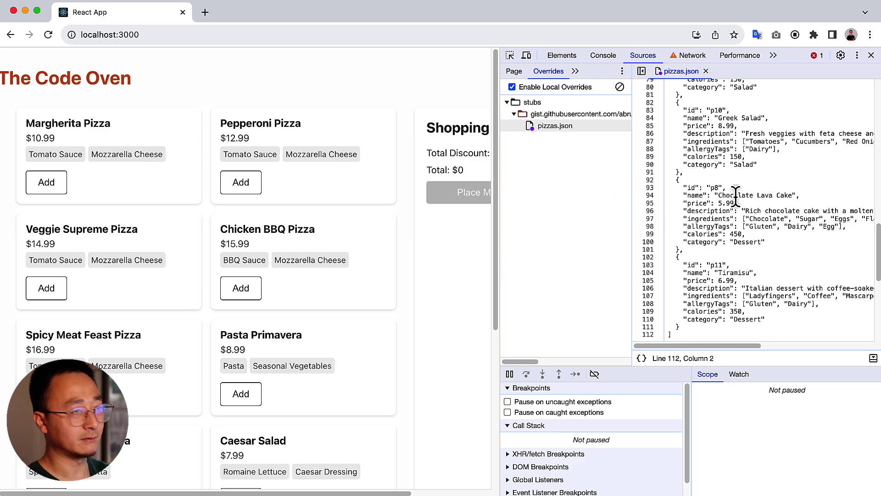
scroll(733, 206, "down", 5)
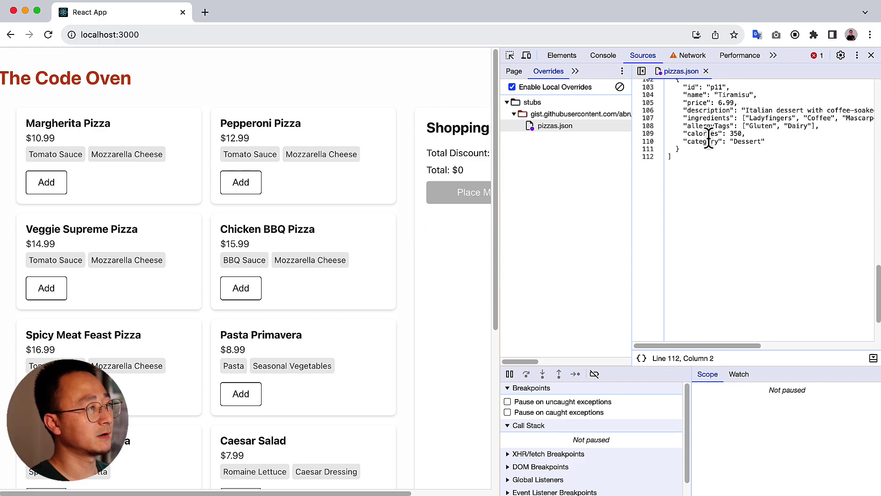
scroll(694, 172, "up", 2)
left_click_drag(692, 184, 632, 83)
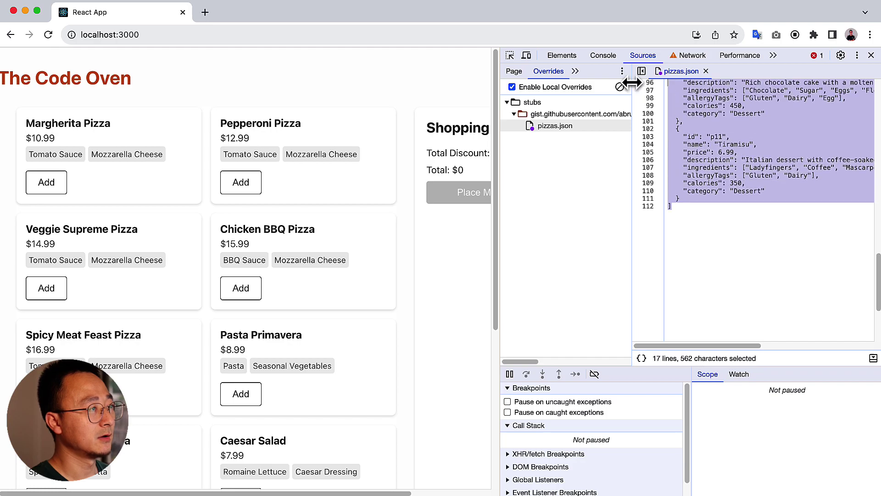
Delete every item after Veggie Supreme Pizza, leaving three pizzas, and reload.
left_click_drag(714, 211, 647, 147)
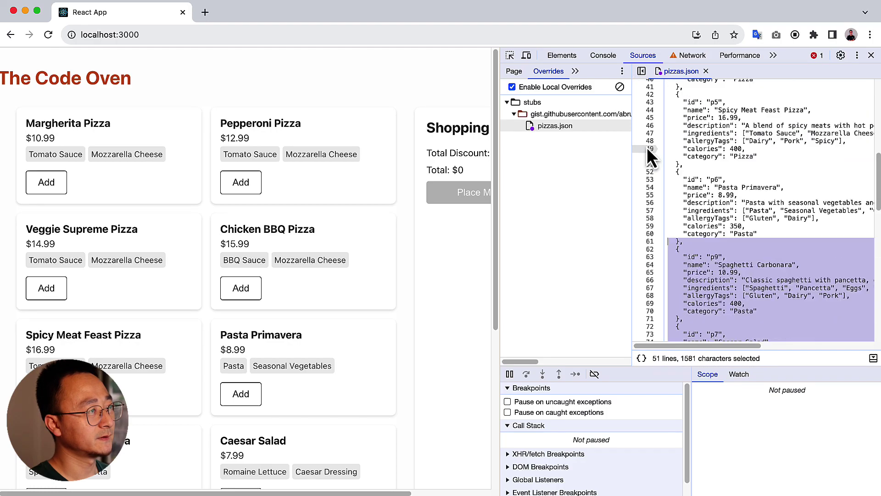
mouse_move(647, 146)
left_mouse_down()
mouse_move(658, 303)
mouse_move(680, 242)
mouse_move(679, 318)
left_mouse_up()
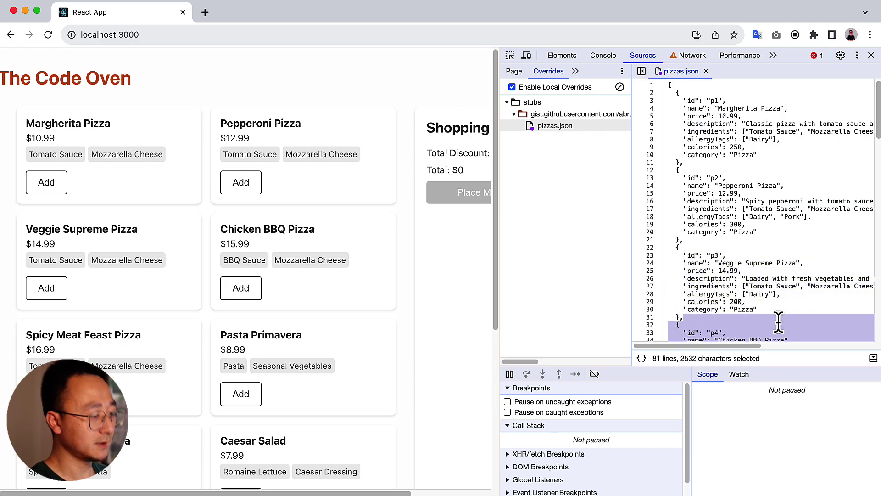
key("BackSpace")
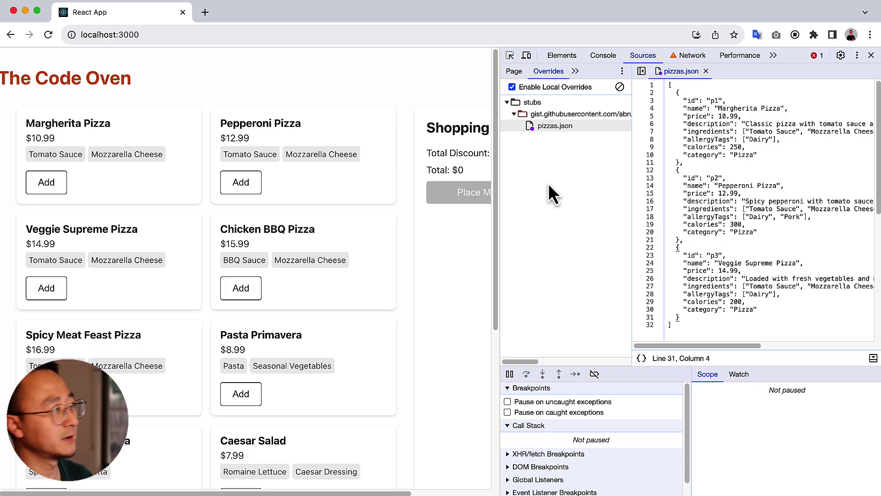
key("super+r")
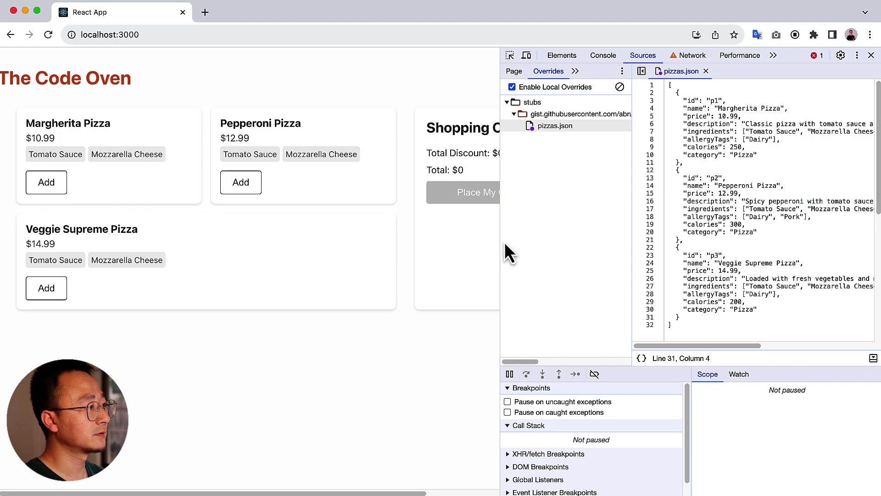
left_click_drag(499, 250, 254, 272)
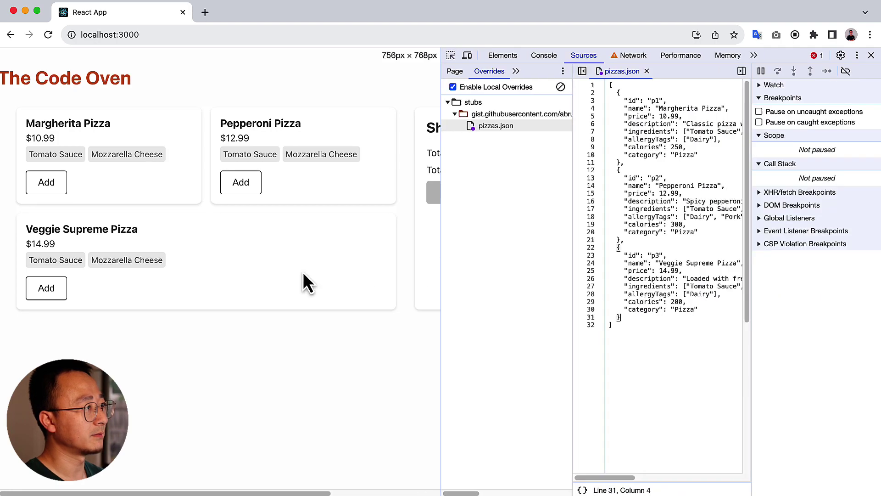
Review the three-pizza override, briefly highlighting every description key occurrence.
left_click(445, 60)
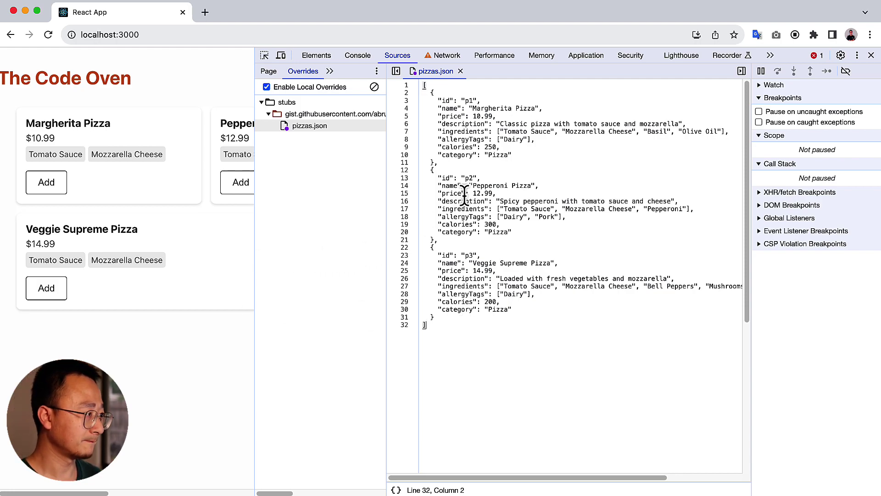
double_click(478, 200)
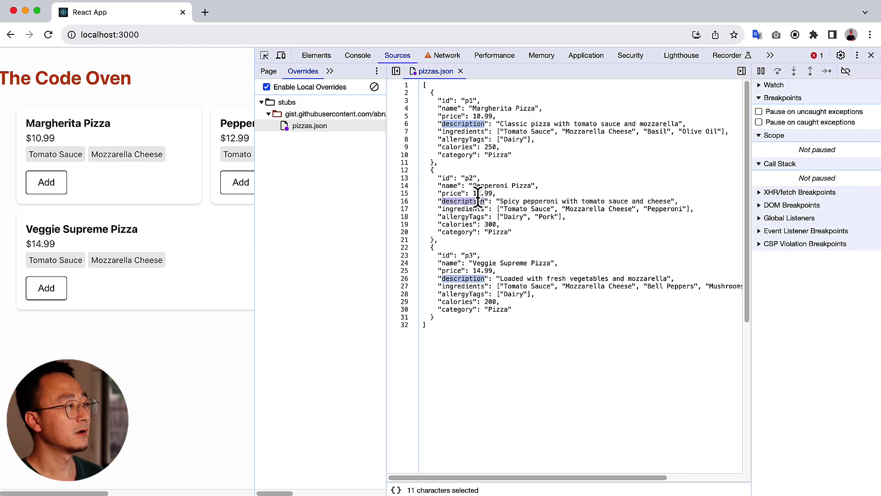
left_click(530, 322)
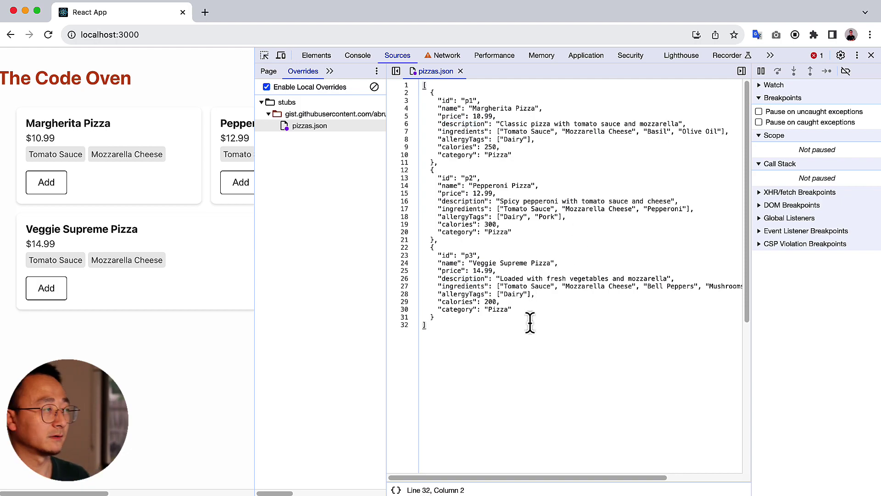